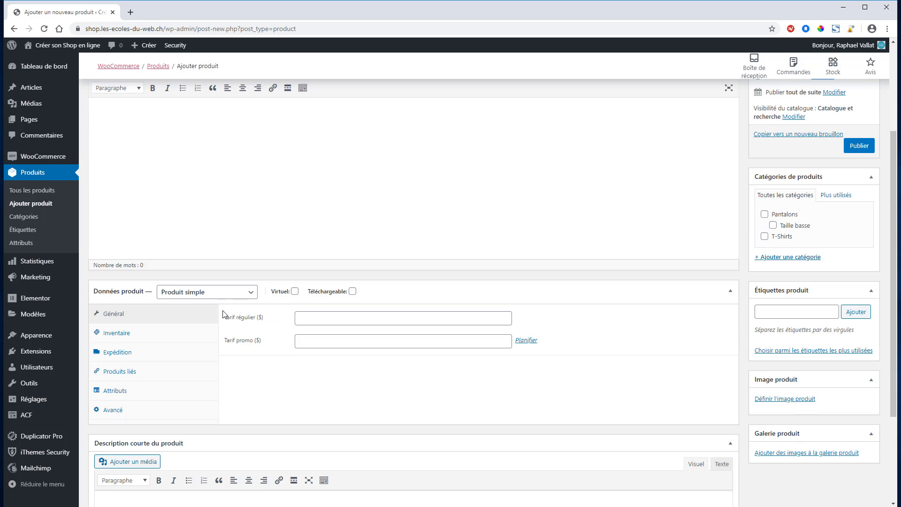
View the available product types for the new product, and open the WooCommerce settings.
click(221, 293)
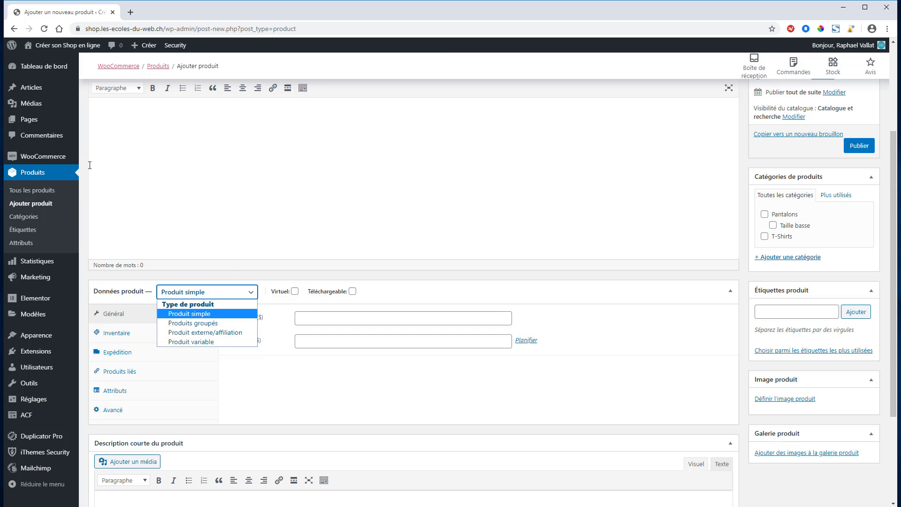
mouse_move(38, 159)
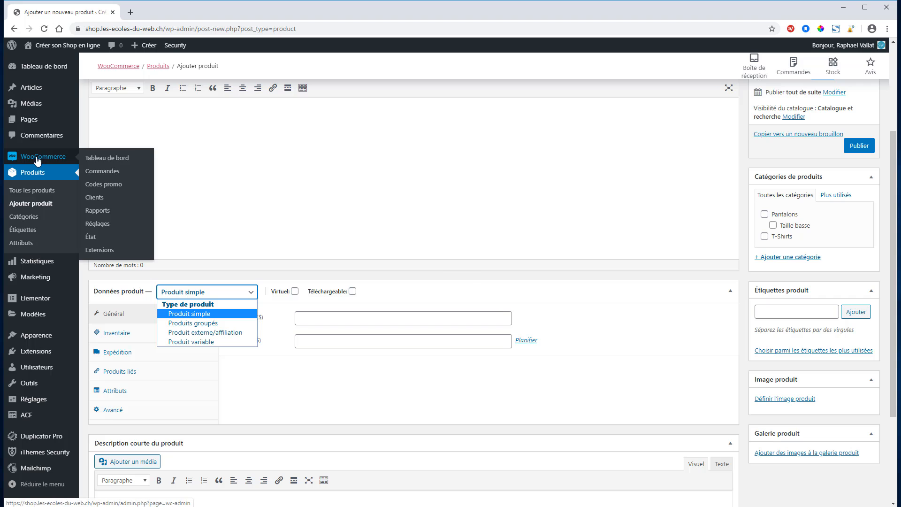
click(97, 224)
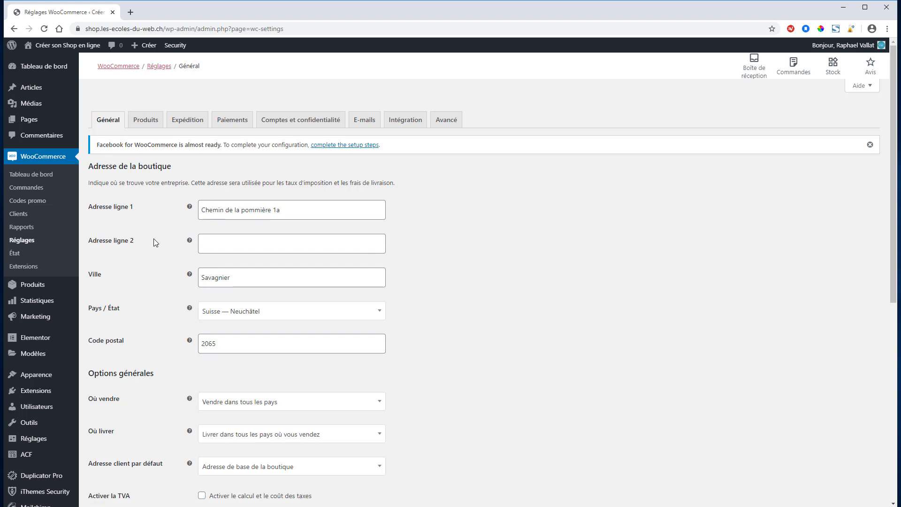
Set the shop's currency to Franc suisse (CHF) in the general settings.
scroll(185, 234, down, 3)
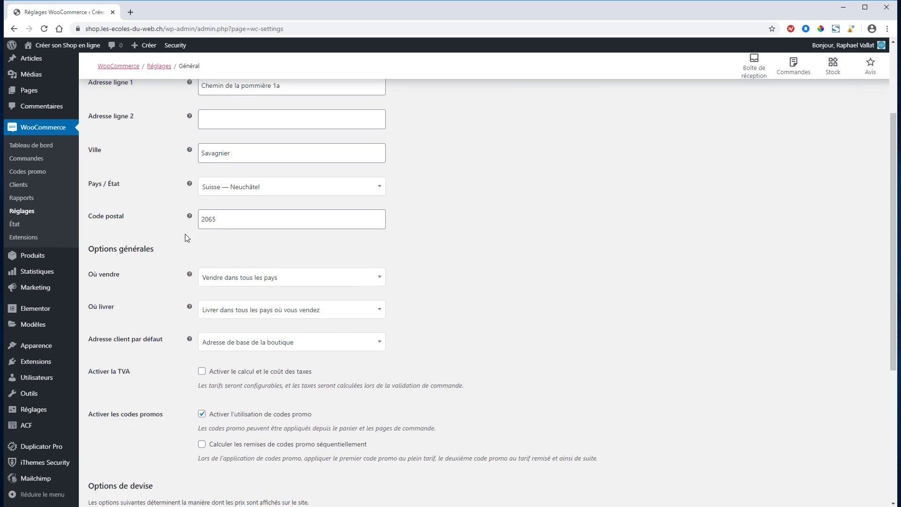
scroll(174, 245, down, 4)
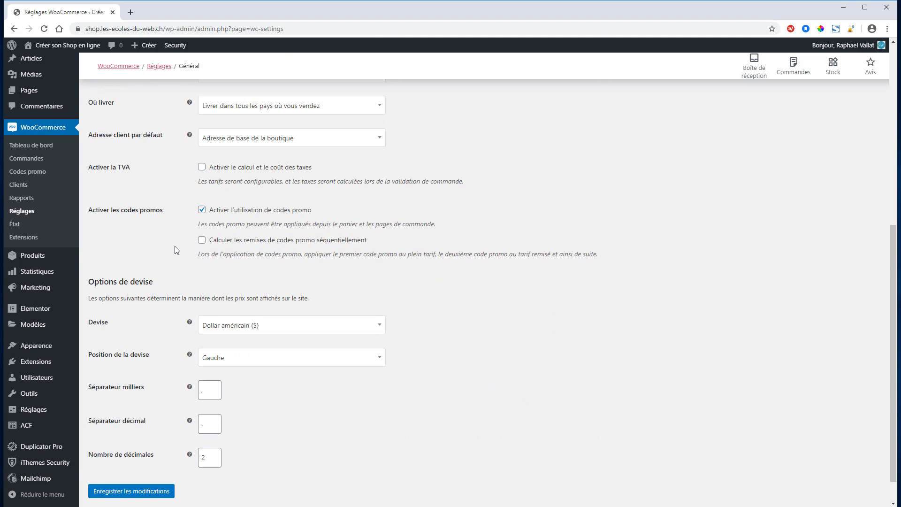
scroll(178, 243, down, 1)
click(258, 294)
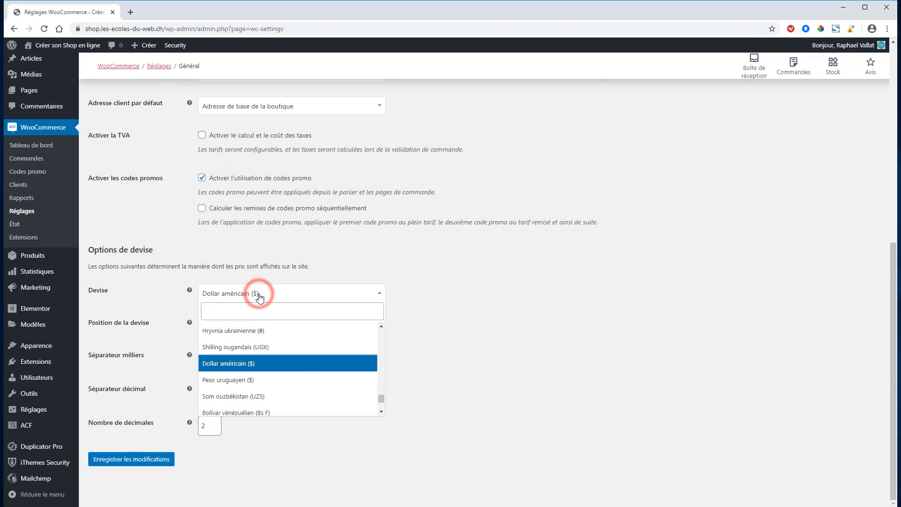
text(fran)
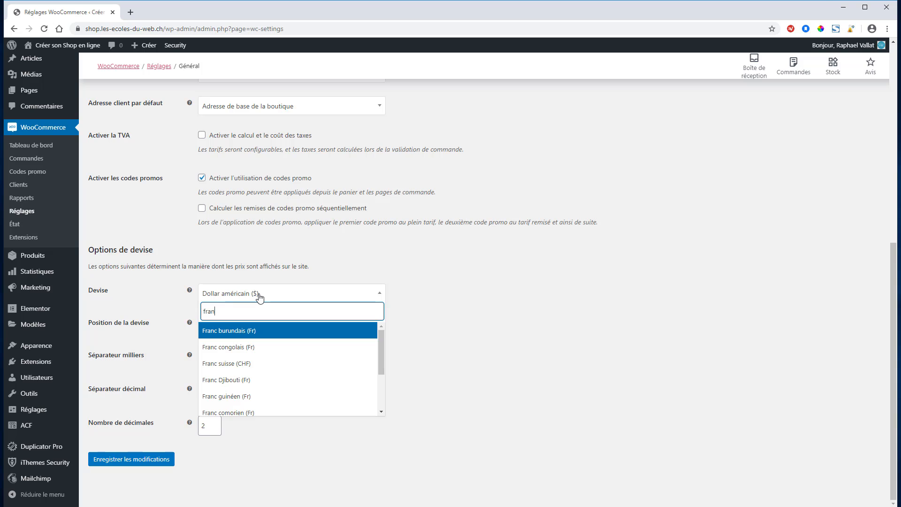
click(233, 364)
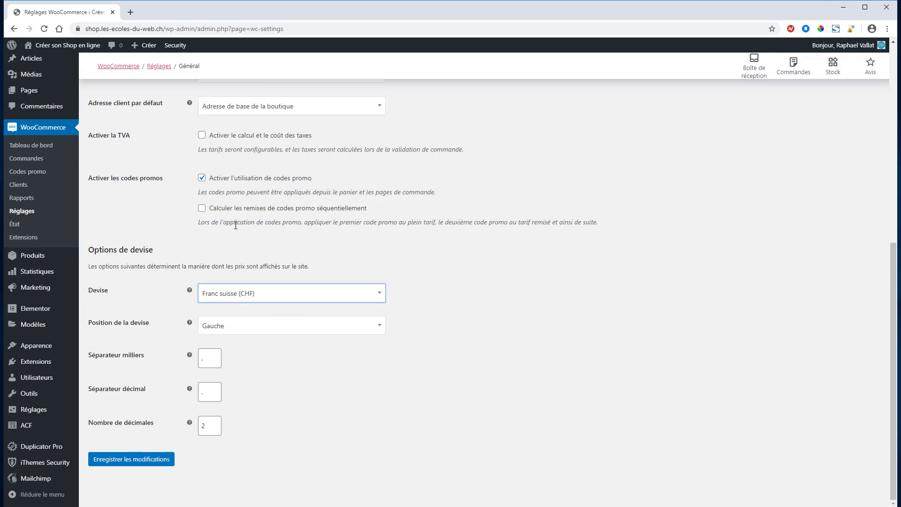
Examine the choices for selling locations, shipping locations and default customer address, plus the VAT and promo code options.
scroll(294, 242, up, 1)
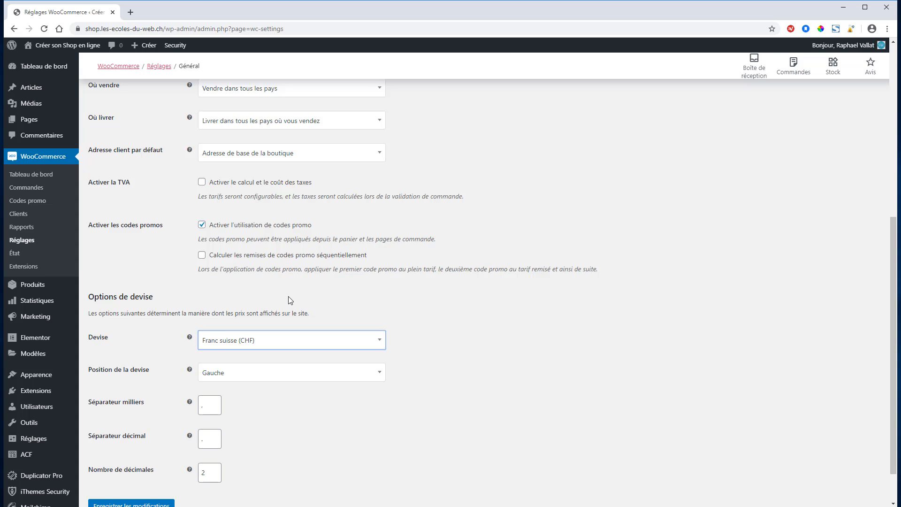
scroll(292, 290, up, 1)
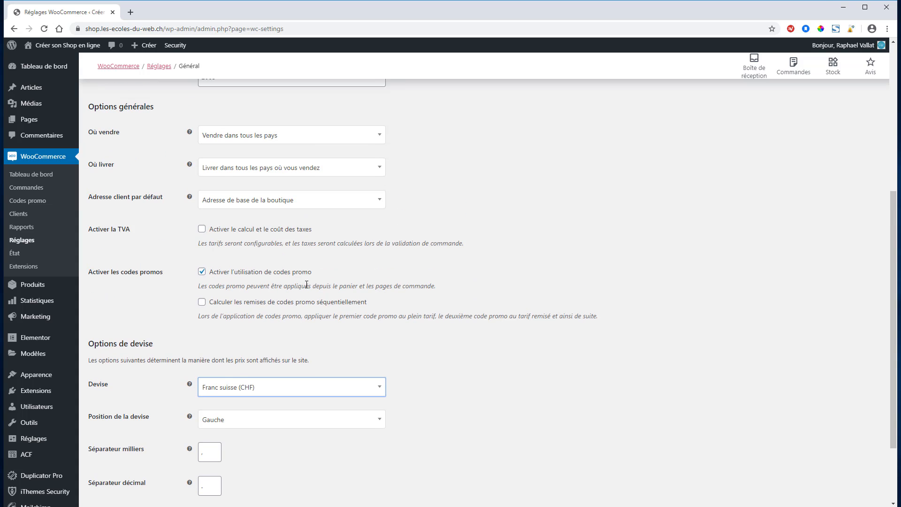
scroll(331, 277, up, 3)
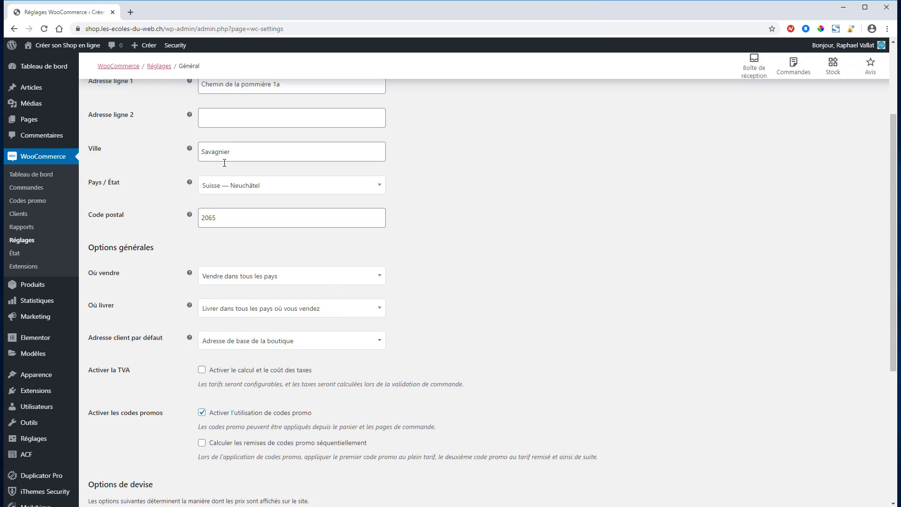
click(277, 275)
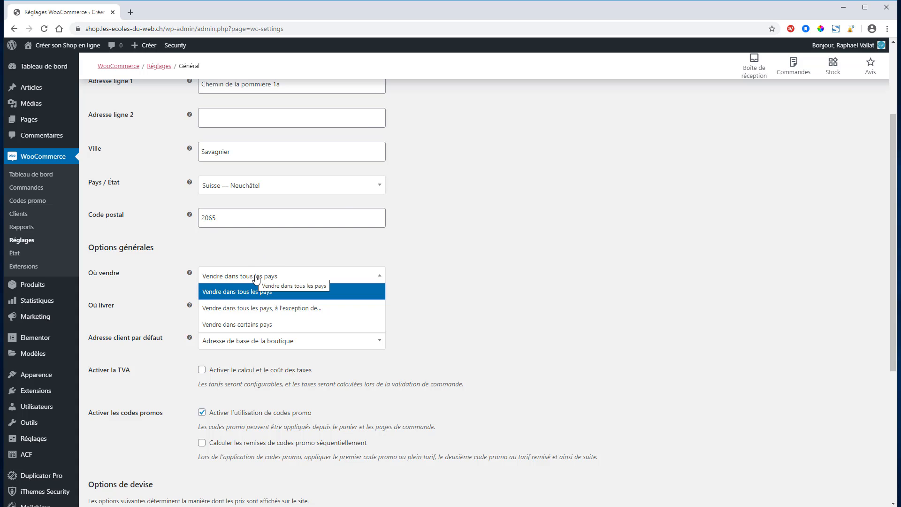
click(266, 277)
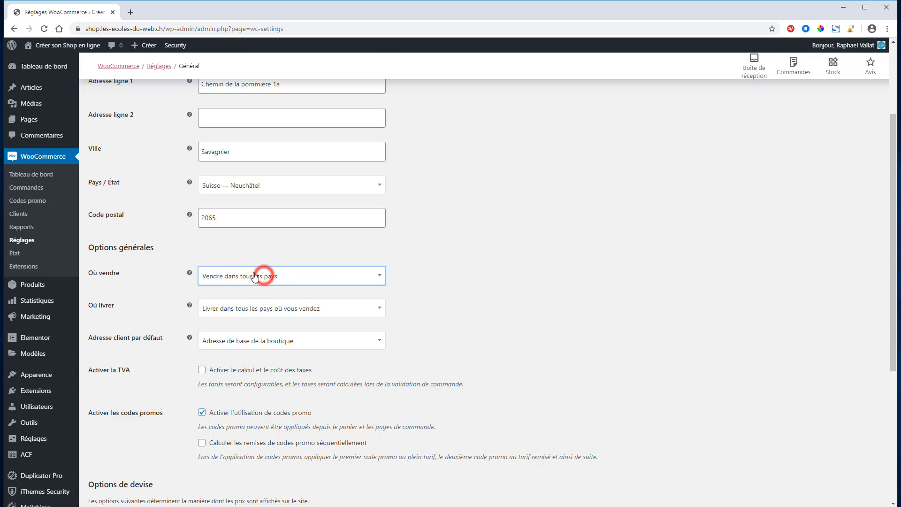
click(248, 310)
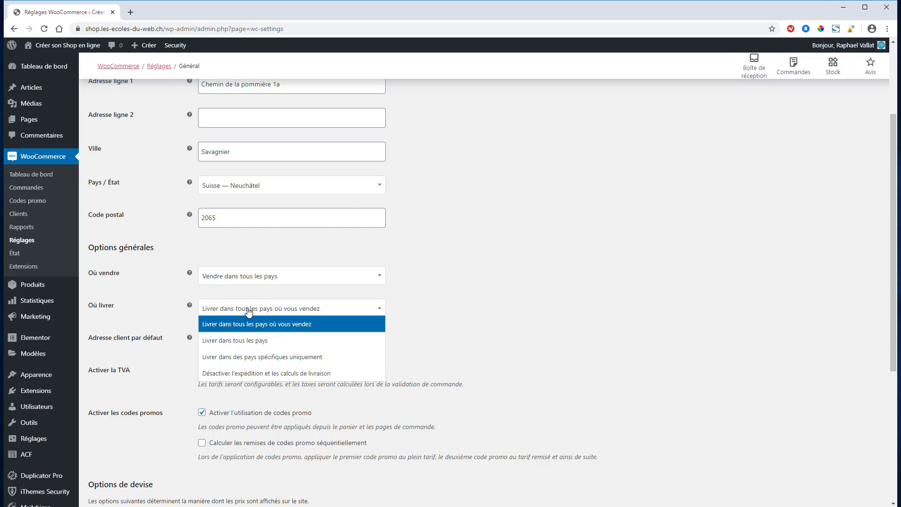
click(250, 309)
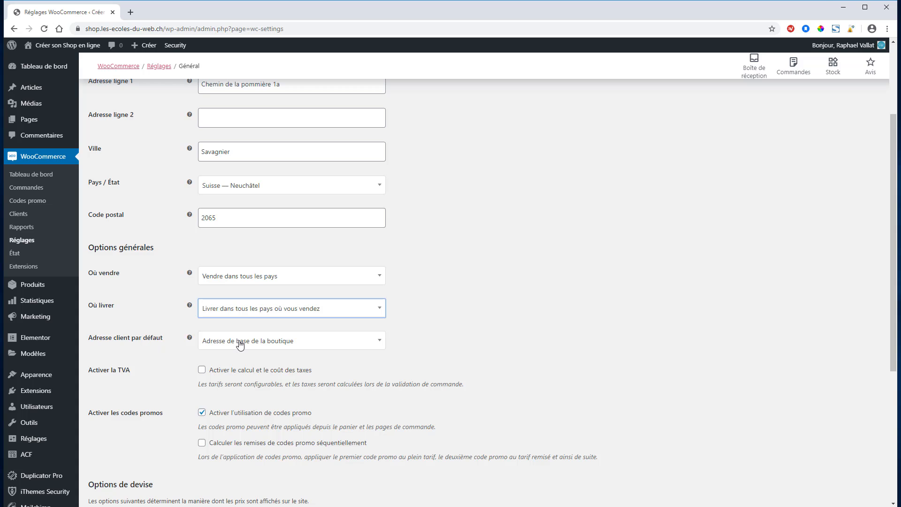
click(243, 341)
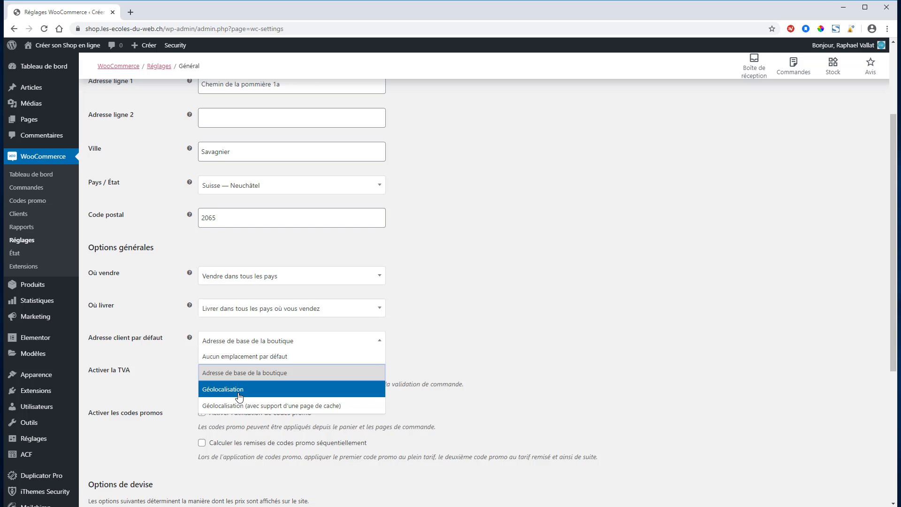
click(408, 334)
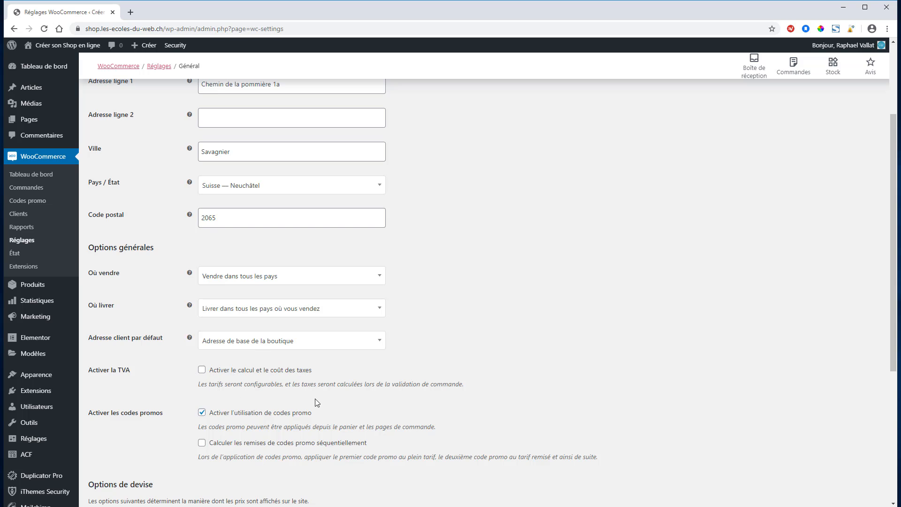
scroll(315, 401, down, 2)
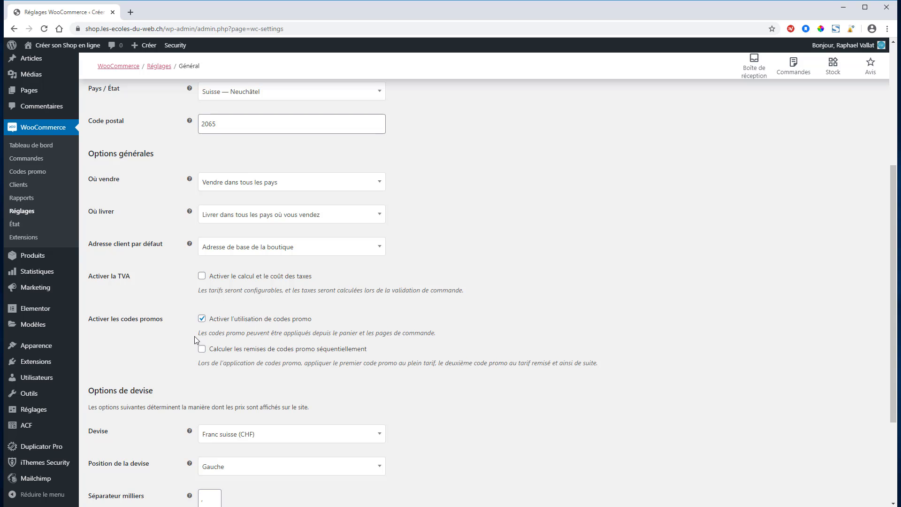
Switch to the product settings without saving the general changes, and choose Boutique as the shop page.
scroll(223, 334, up, 5)
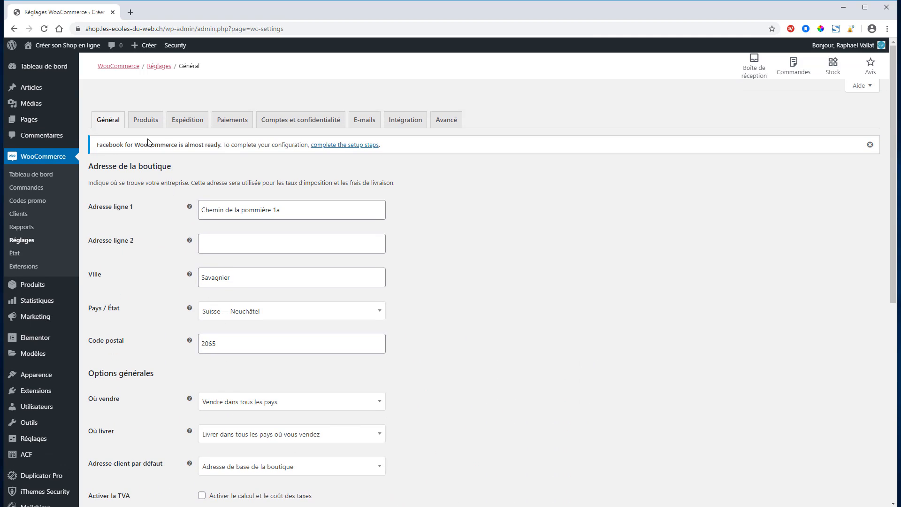
click(145, 120)
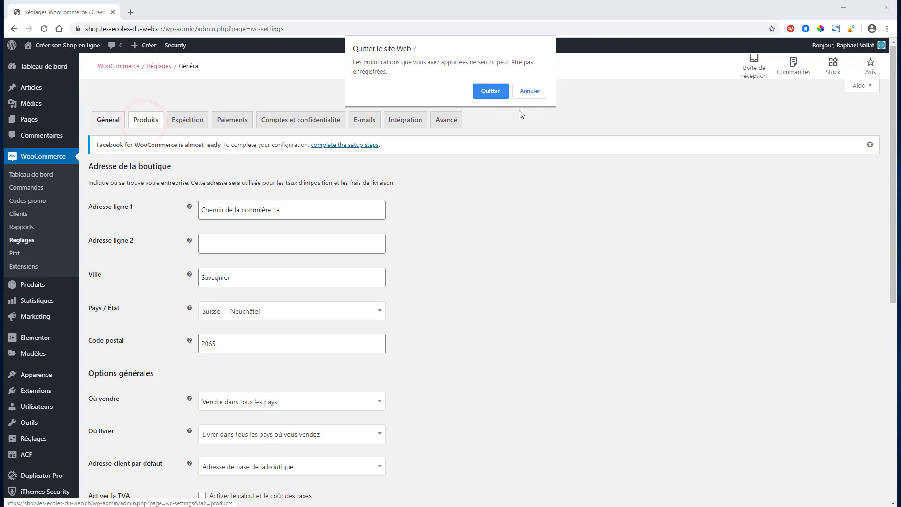
click(486, 94)
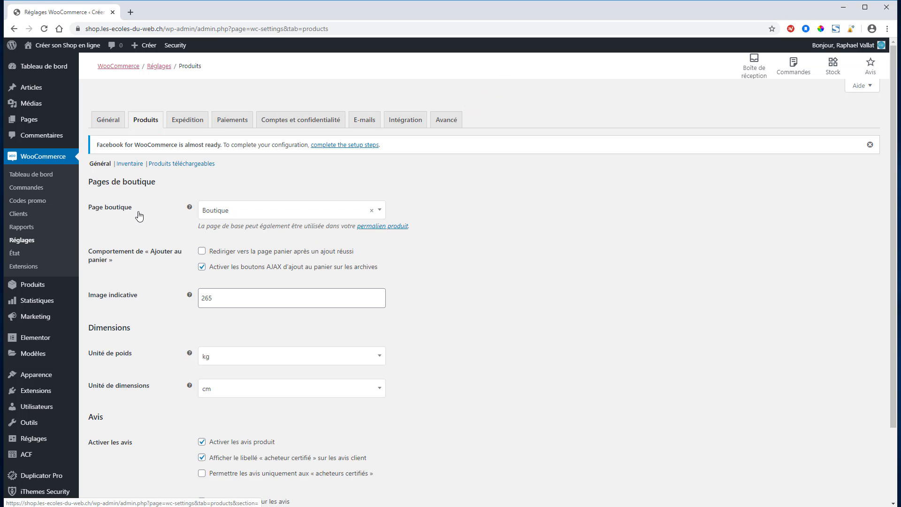
click(239, 209)
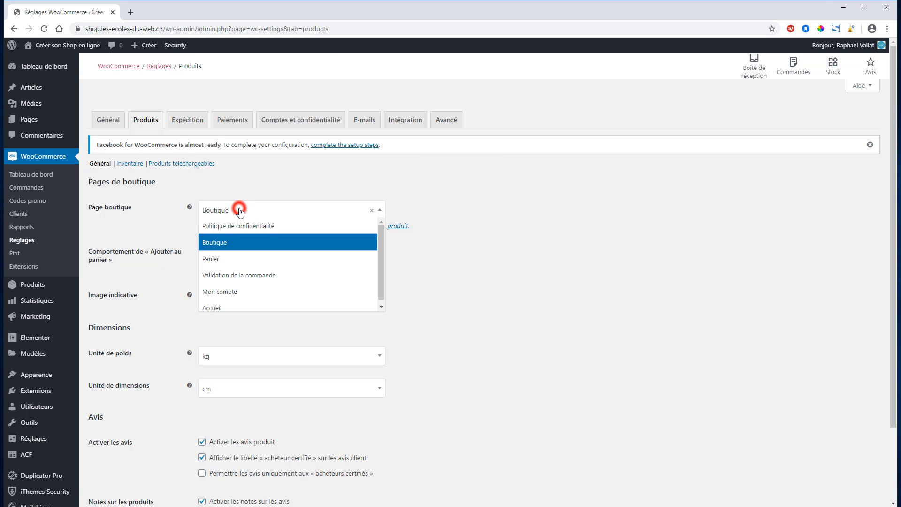
click(226, 244)
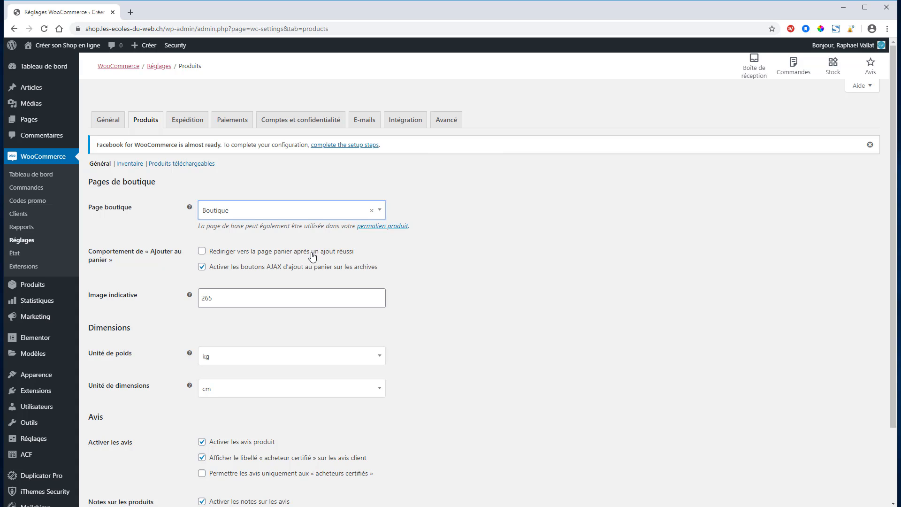
Toggle the redirect to the cart page after a successful addition on and back off.
click(202, 253)
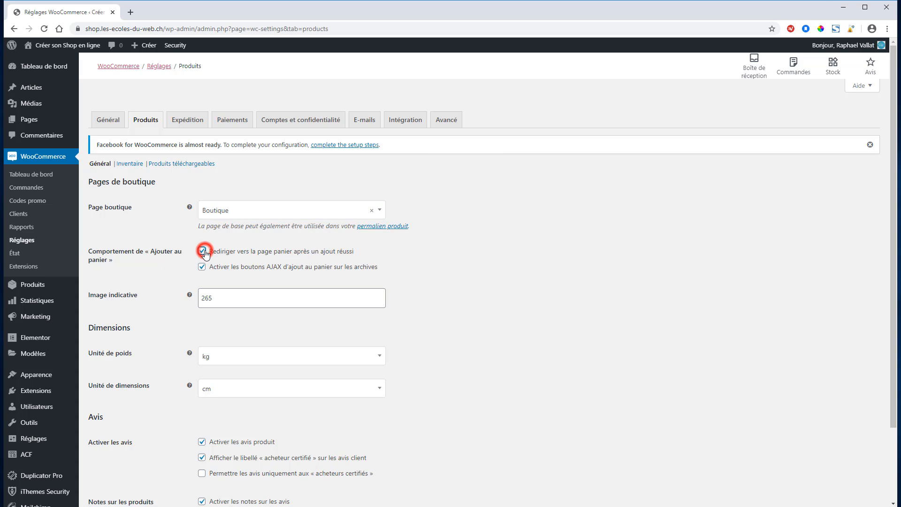
click(202, 253)
click(201, 251)
click(202, 252)
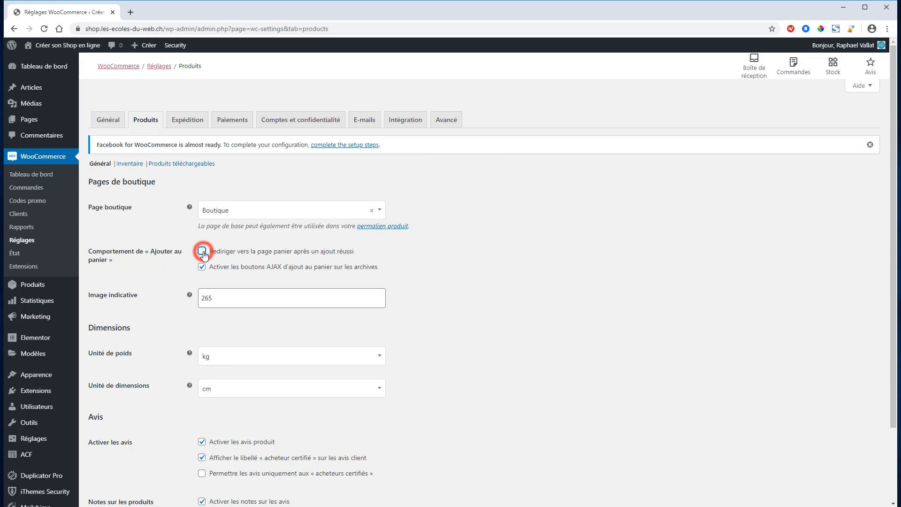
Look up the ID of the woocommerce-placeholder image in the media library for the placeholder image setting.
click(224, 301)
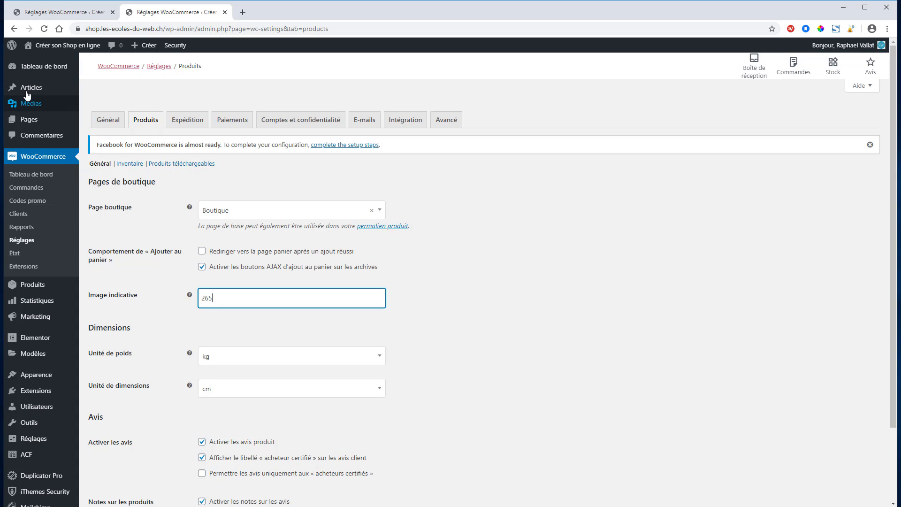
click(36, 106)
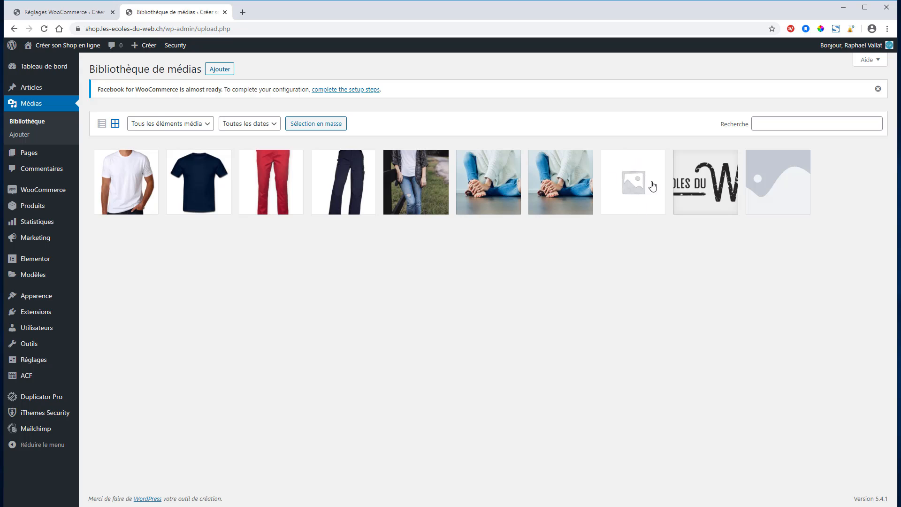
click(623, 194)
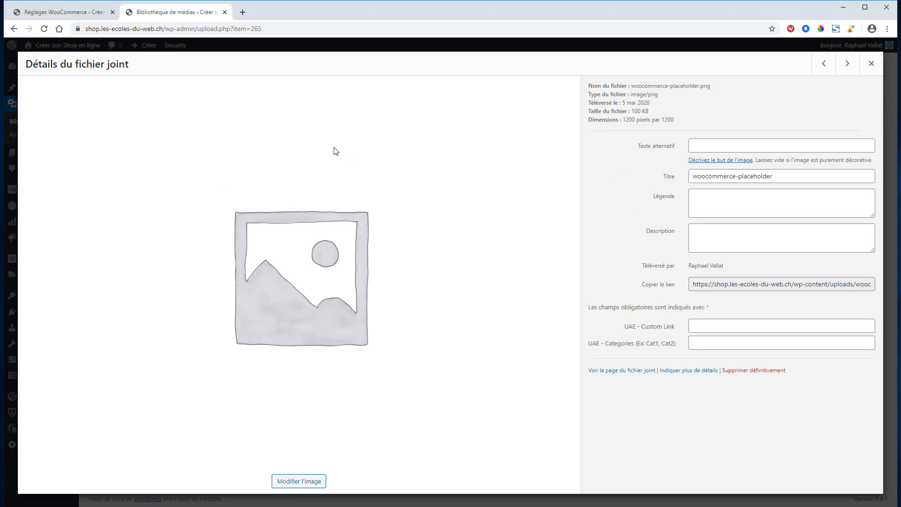
double_click(254, 28)
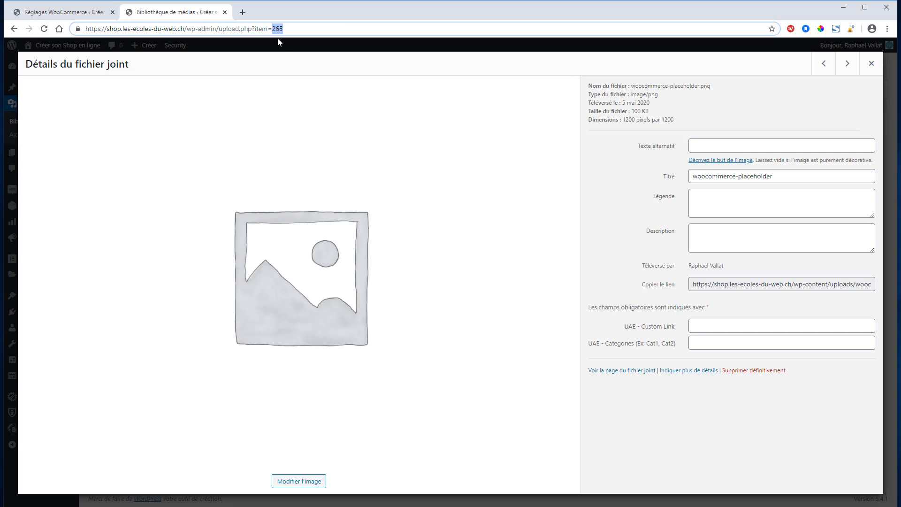
click(871, 63)
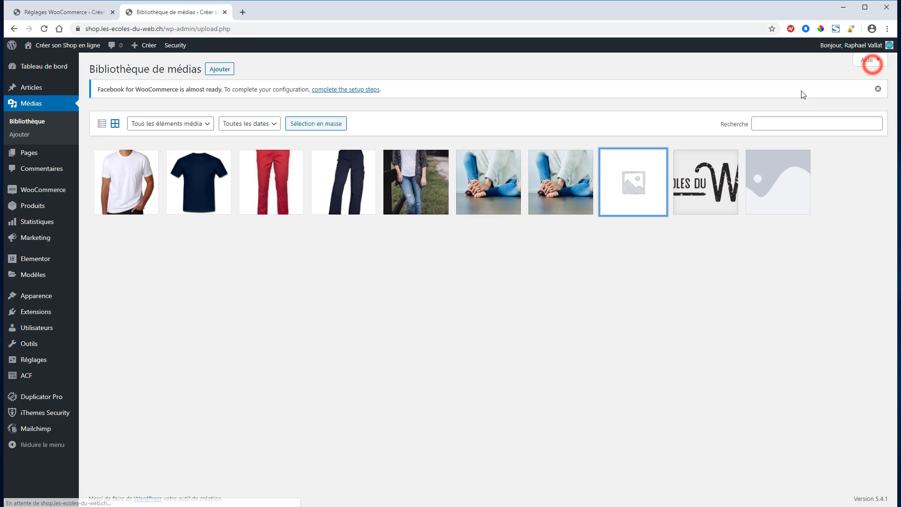
Return from the media library to the product settings of WooCommerce.
mouse_move(44, 189)
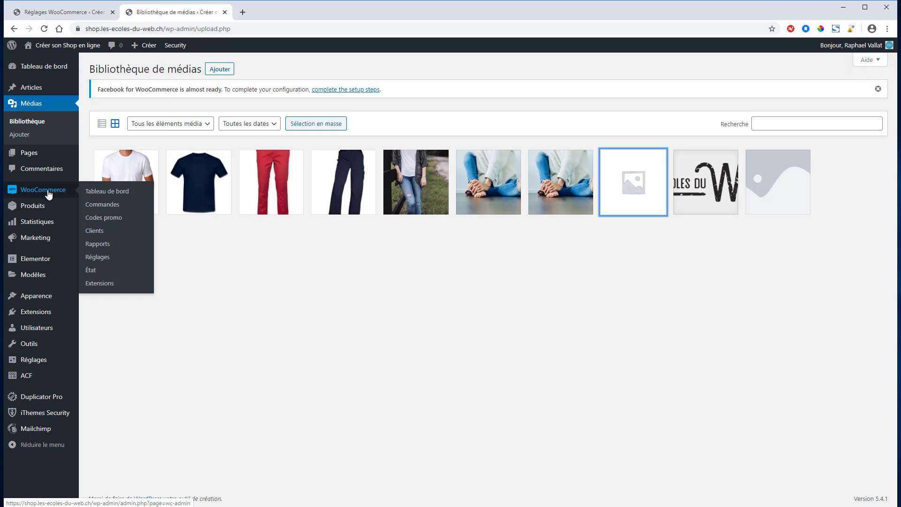
click(97, 258)
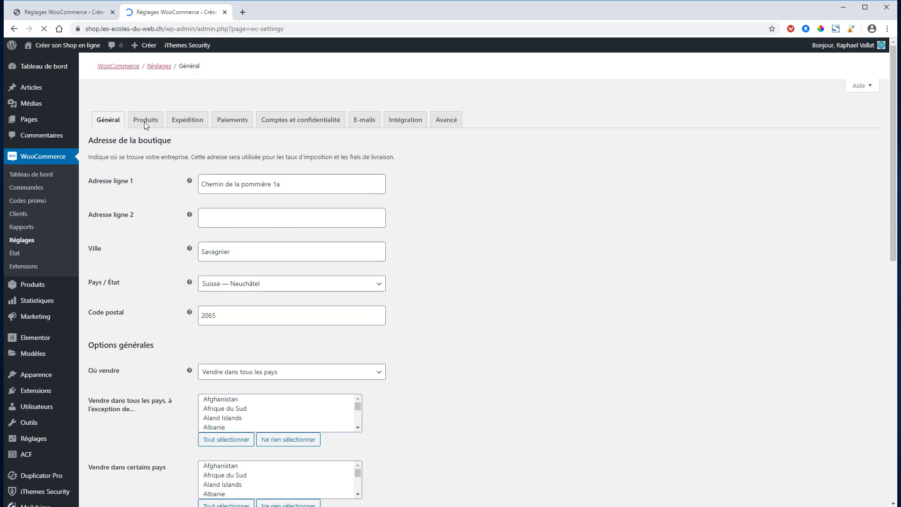
click(146, 121)
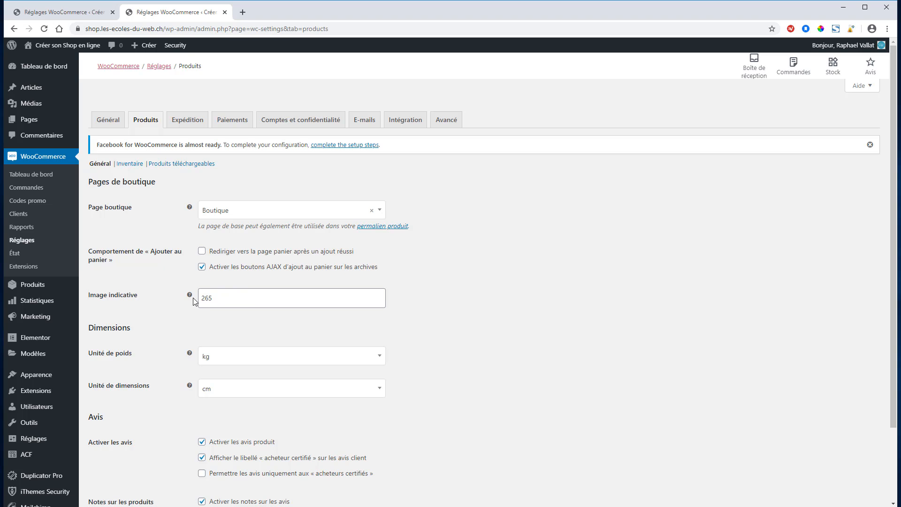
Examine the available weight units and dimension units, plus the review and rating options.
scroll(159, 331, down, 1)
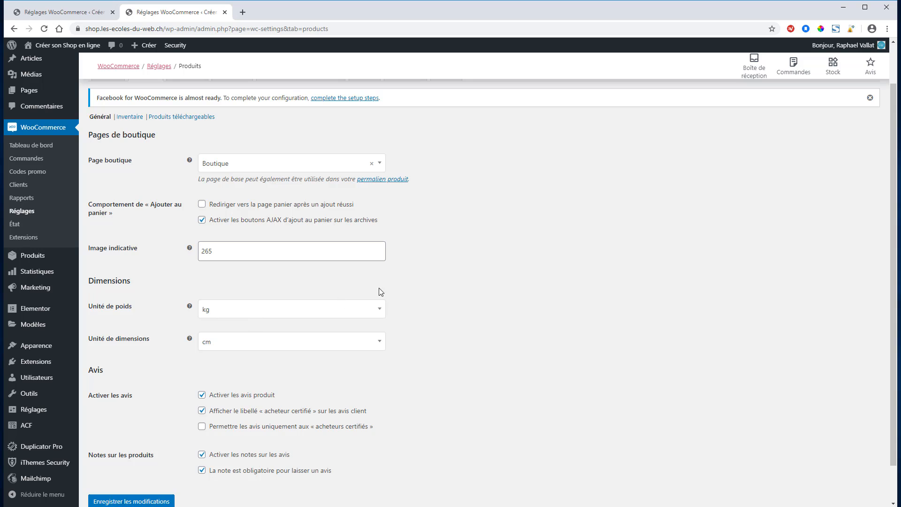
click(380, 311)
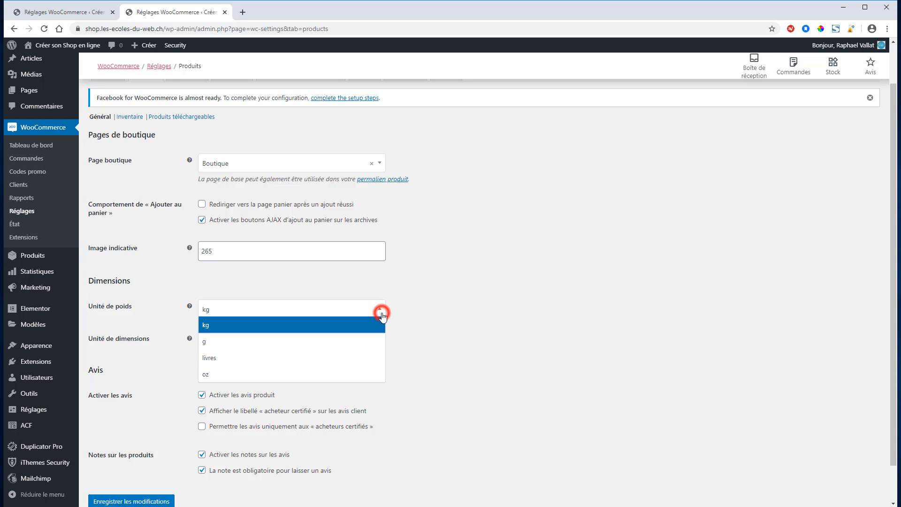
click(435, 306)
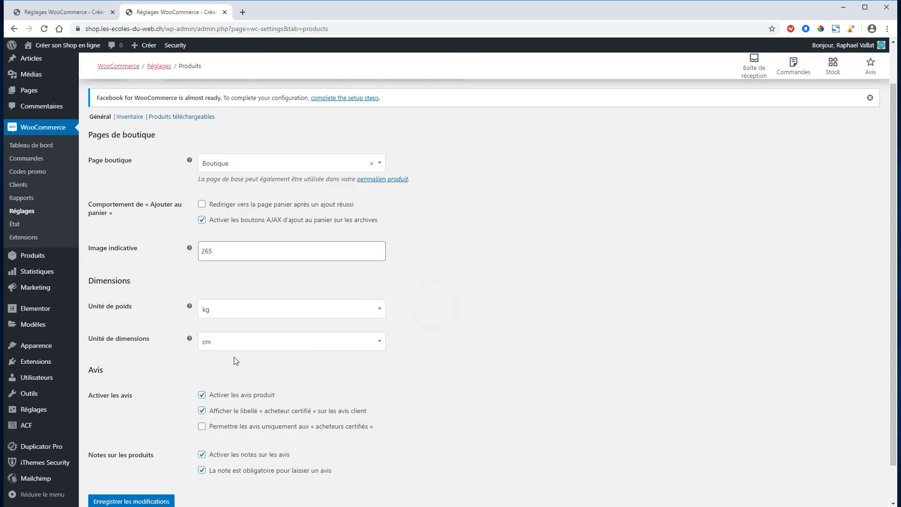
click(379, 341)
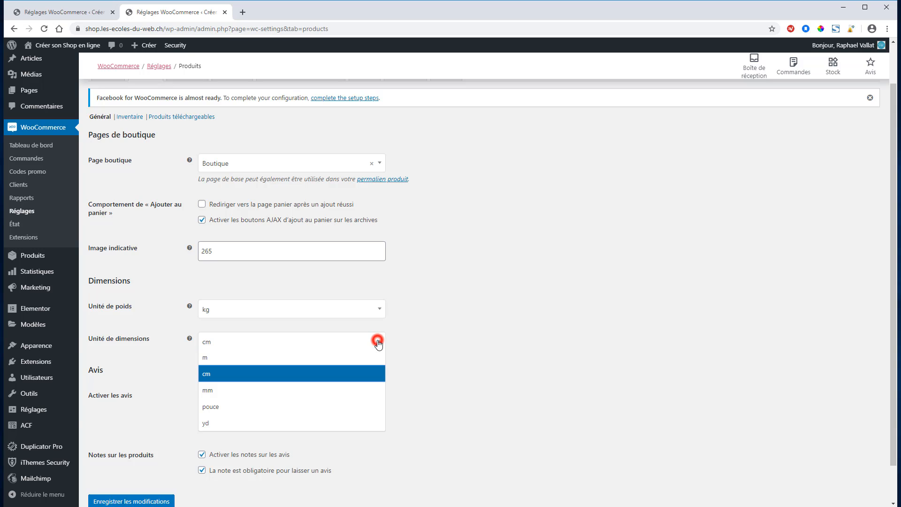
click(451, 342)
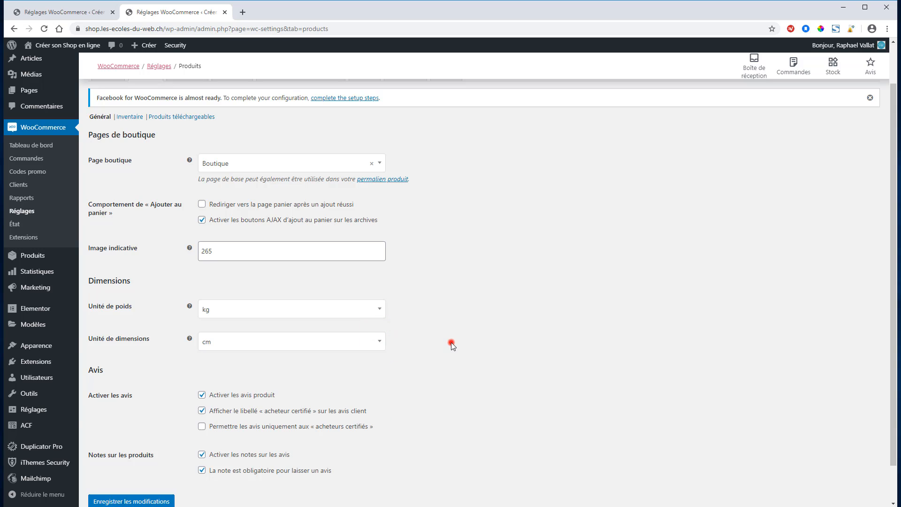
scroll(444, 360, down, 1)
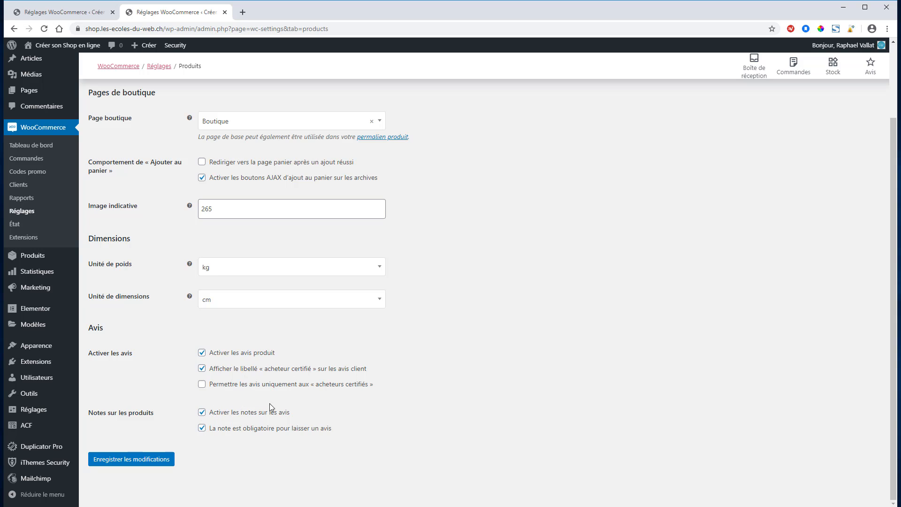
Close the duplicate settings tab and open the inventory section of the product settings.
key(ctrl+w)
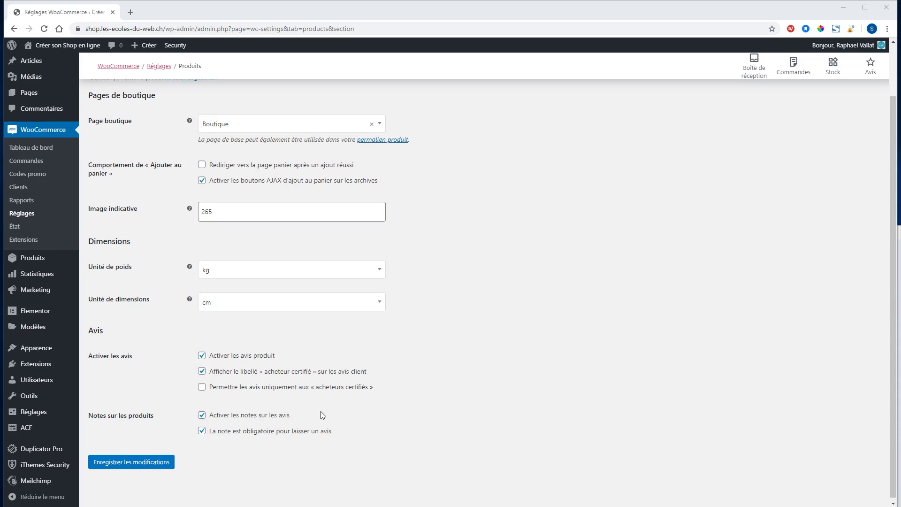
click(129, 138)
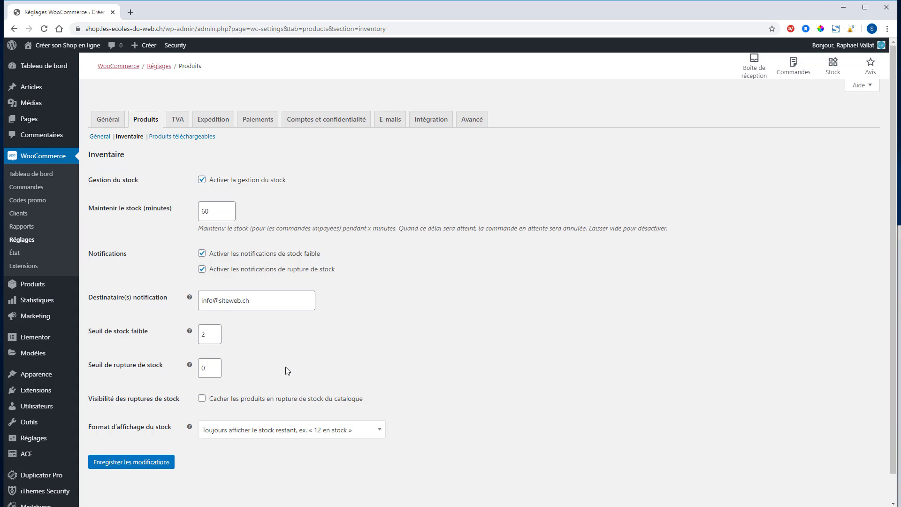
scroll(285, 368, down, 1)
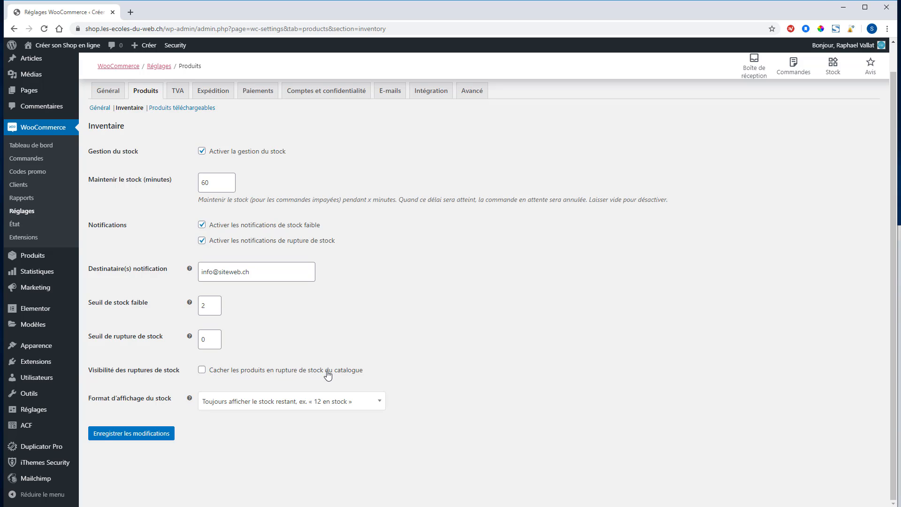
Toggle hiding out-of-stock products from the catalogue on and back off.
click(203, 371)
click(202, 370)
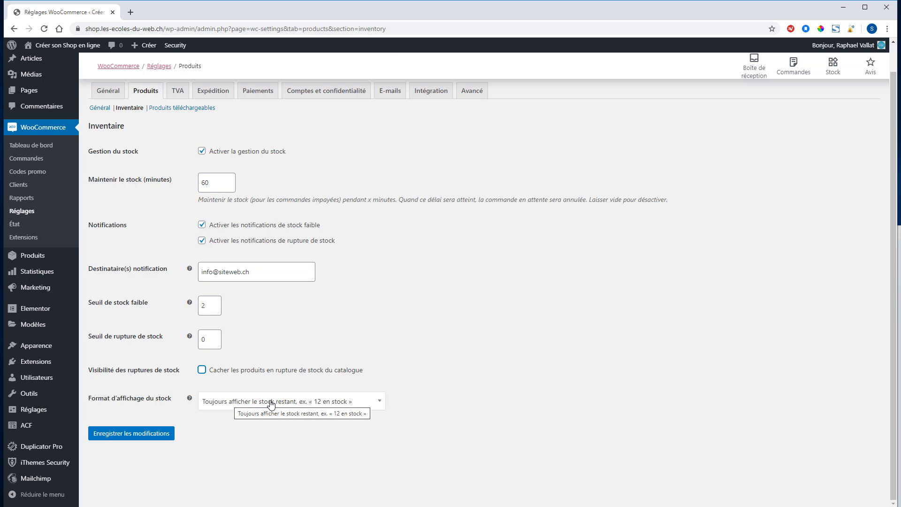
Set the stock display format to "Ne jamais afficher le stock restant" and save the inventory settings.
click(318, 402)
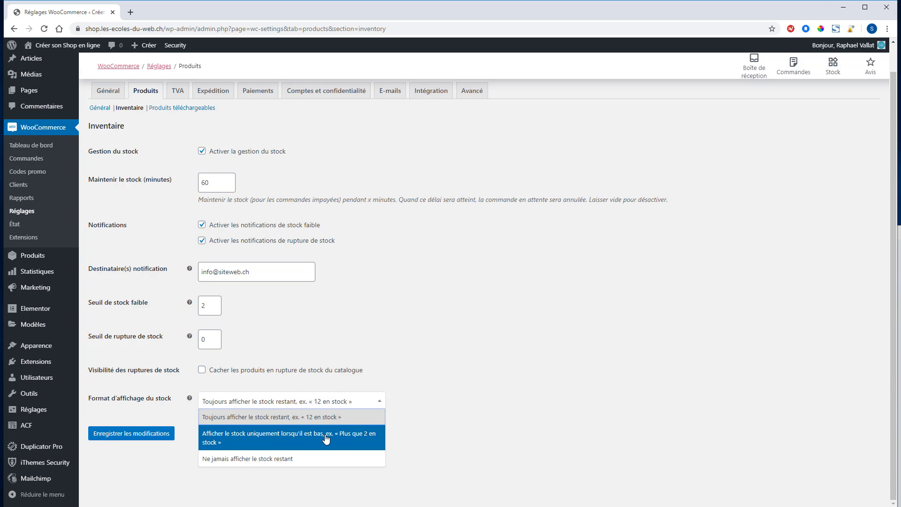
click(262, 460)
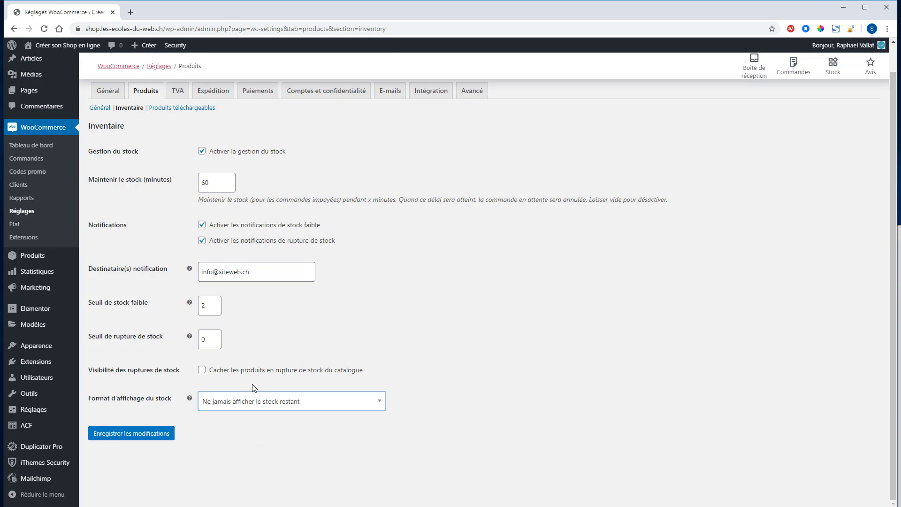
click(141, 436)
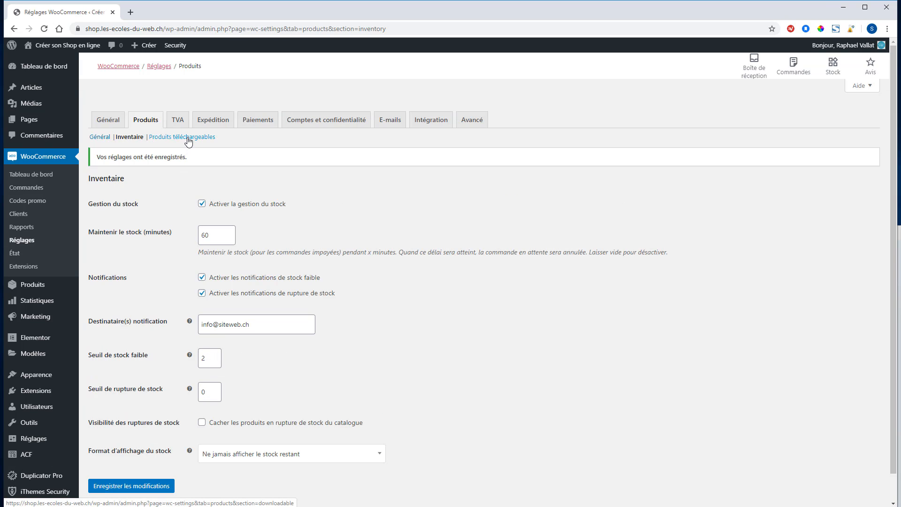
Open the downloadable products settings and examine the available file download methods without changing the selection.
click(188, 139)
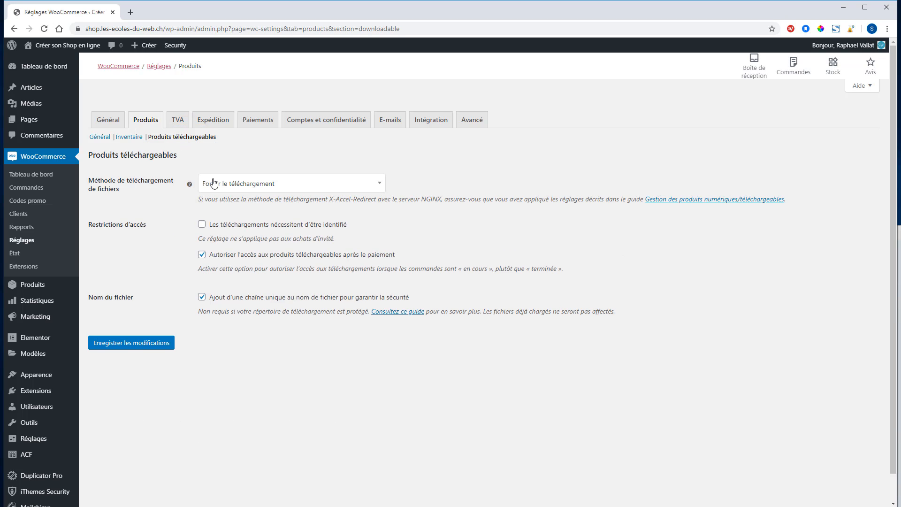
click(234, 183)
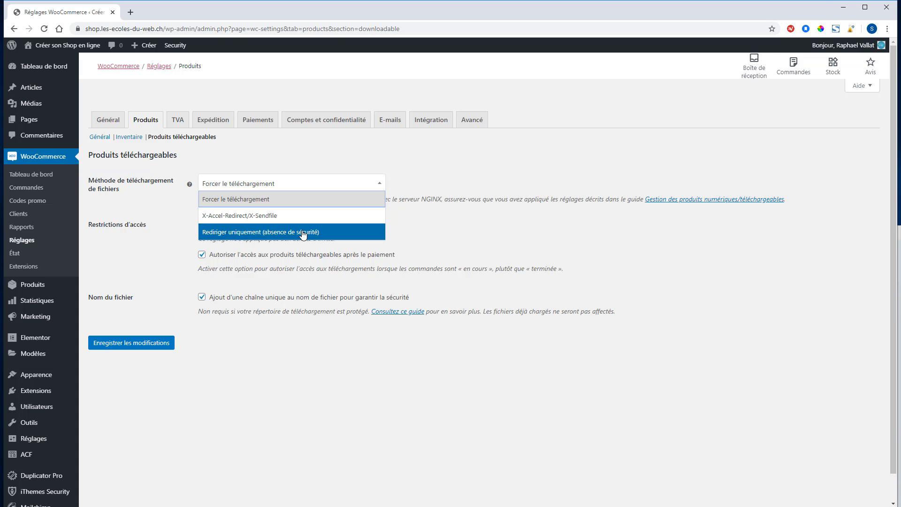
click(314, 156)
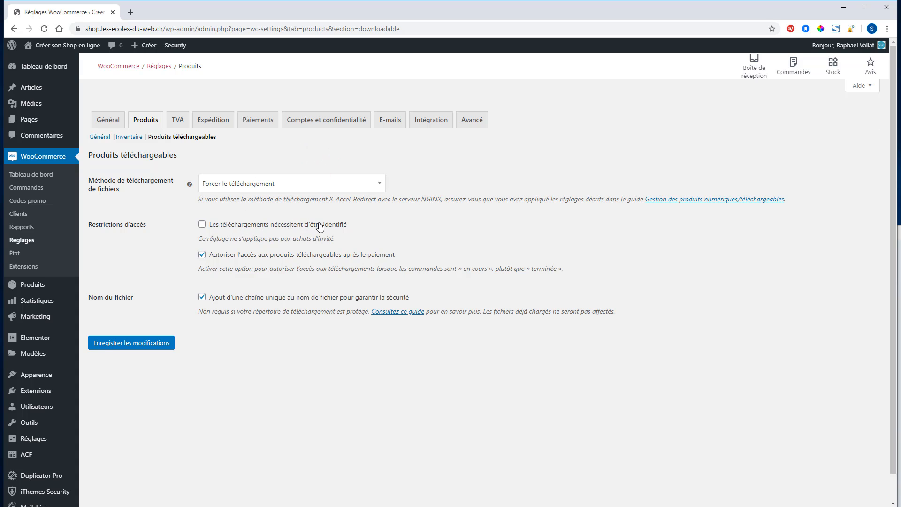
Toggle the download login requirement and the access-after-payment option, restore both, and save the downloadable products settings.
click(203, 225)
click(202, 226)
click(202, 255)
click(202, 254)
click(162, 343)
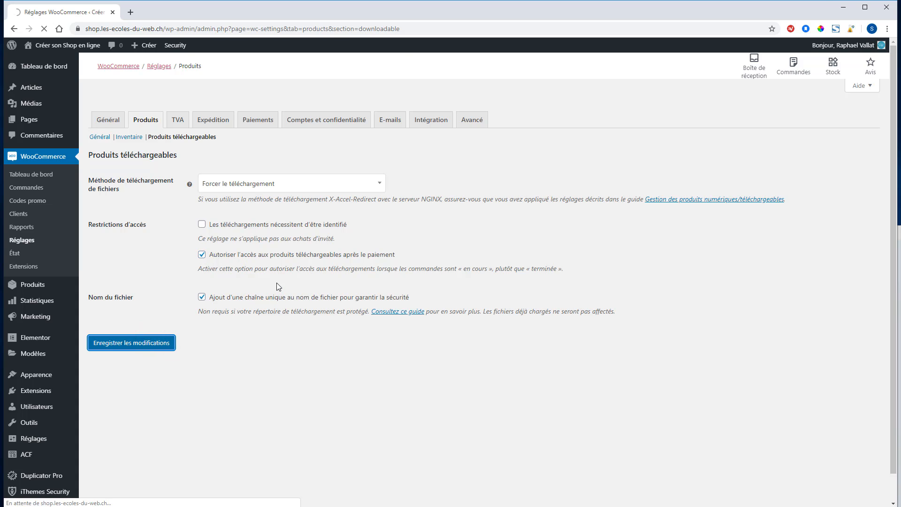